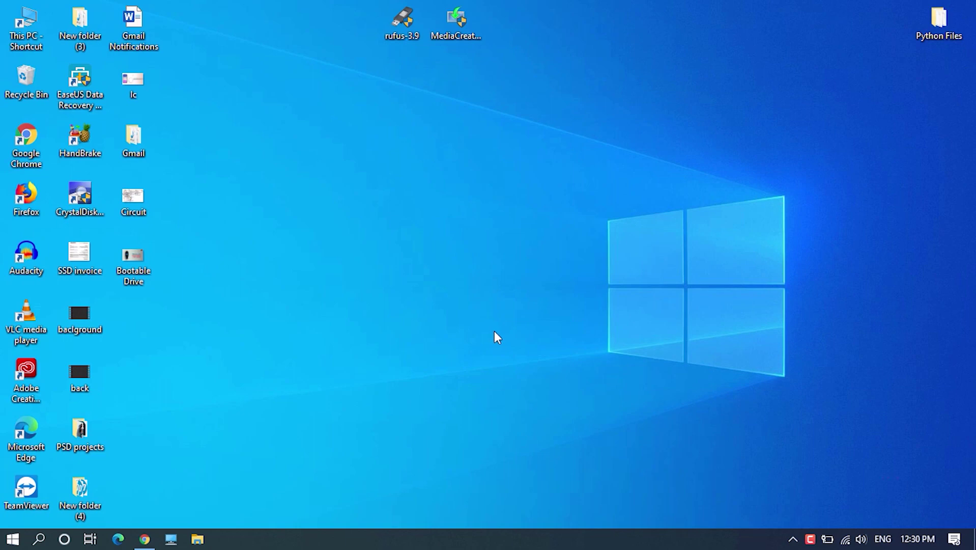
Restore the Chrome window showing Microsoft's Download Windows 10 page from the taskbar.
click(144, 539)
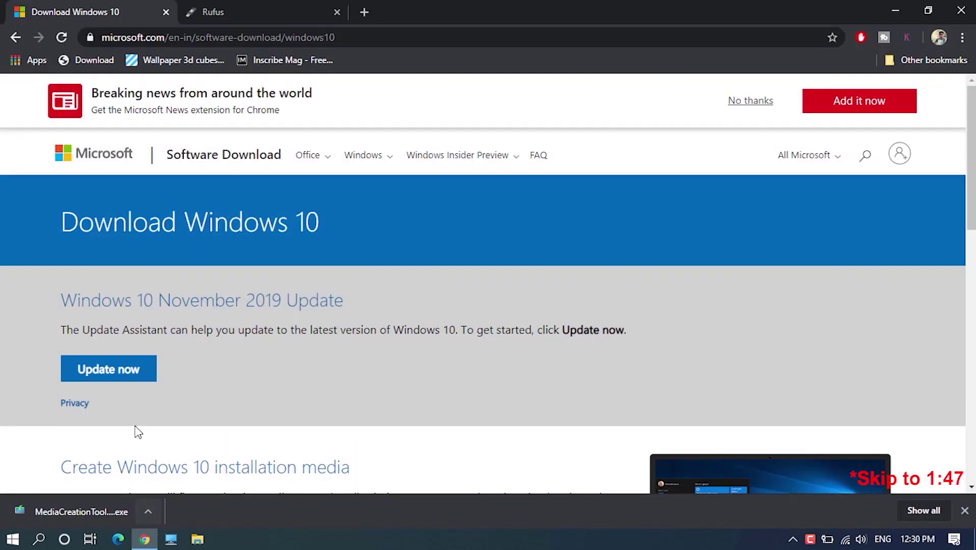
Dismiss the Microsoft News banner, check the download page, then minimize Chrome to the desktop.
click(737, 101)
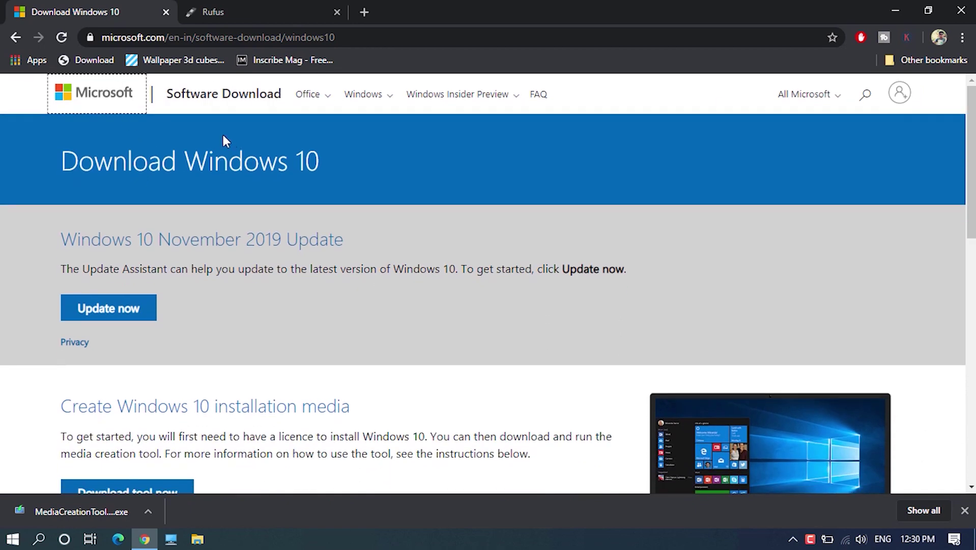
click(401, 38)
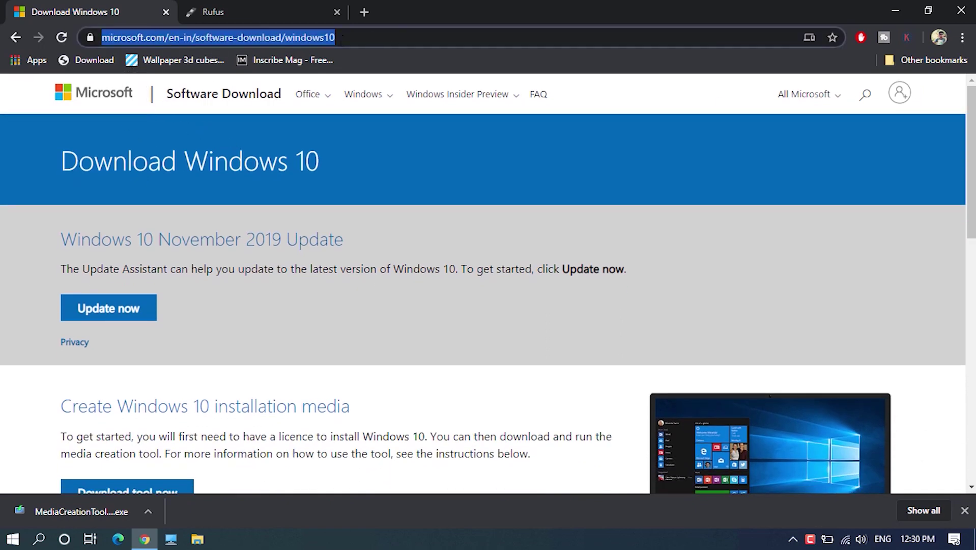
click(255, 265)
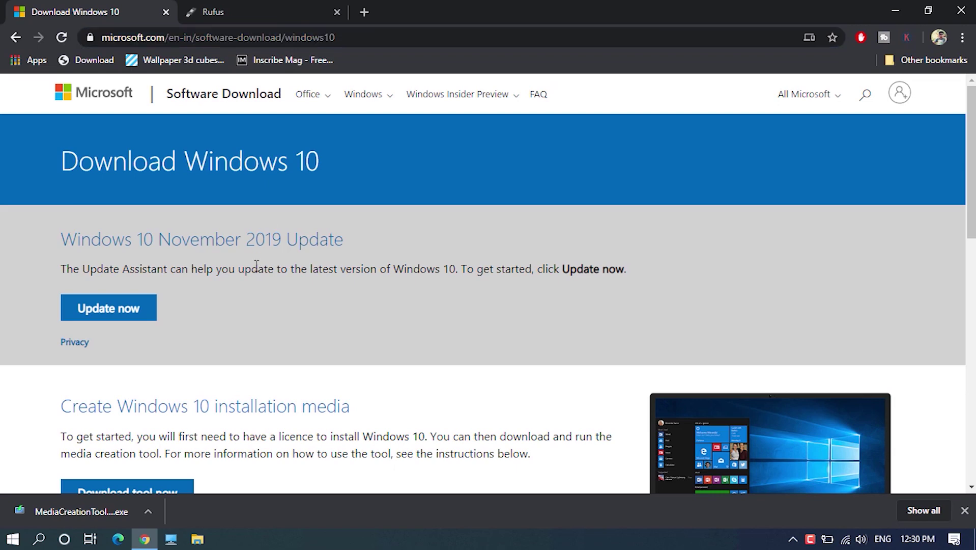
scroll(255, 265, down, 7)
scroll(153, 186, up, 3)
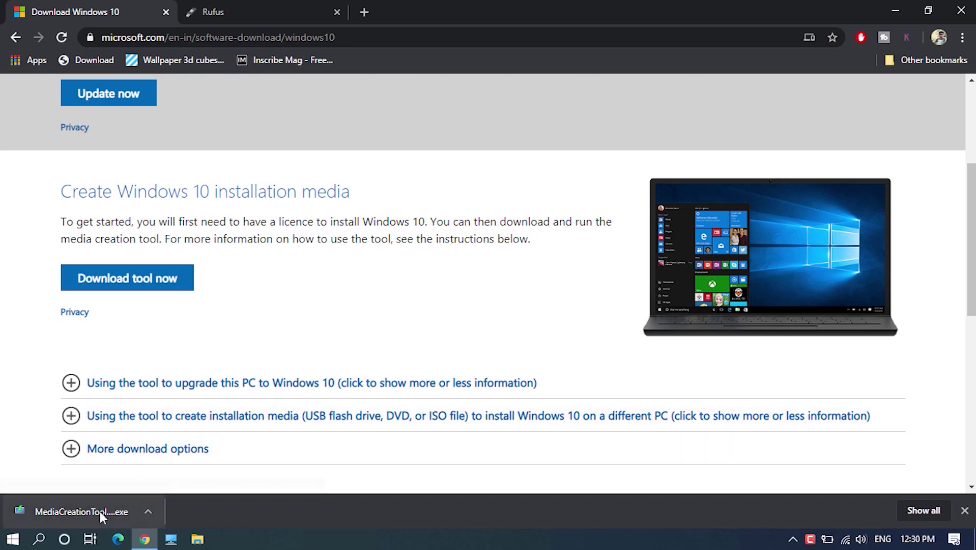
click(99, 513)
click(897, 8)
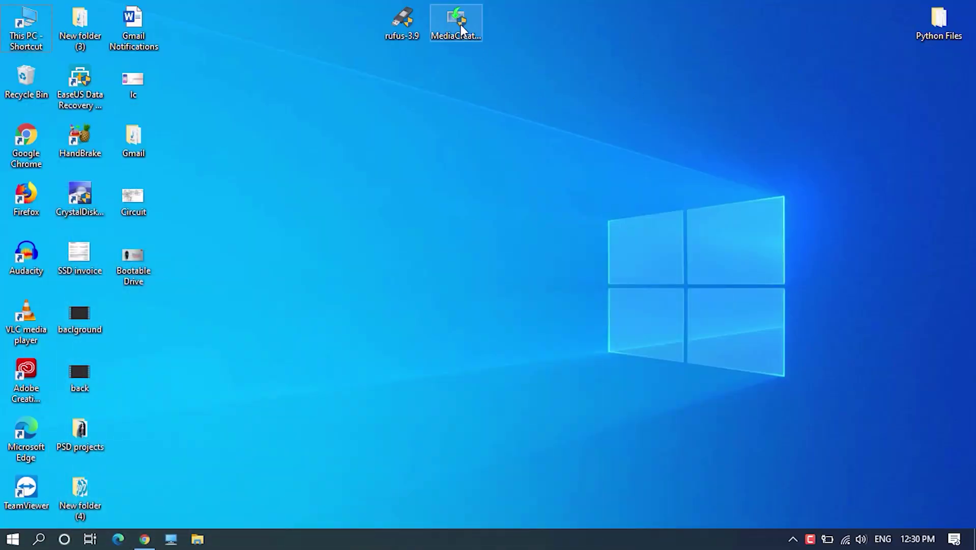
Launch MediaCreationTool from the desktop and accept the Windows 10 license terms.
drag(462, 30, 464, 84)
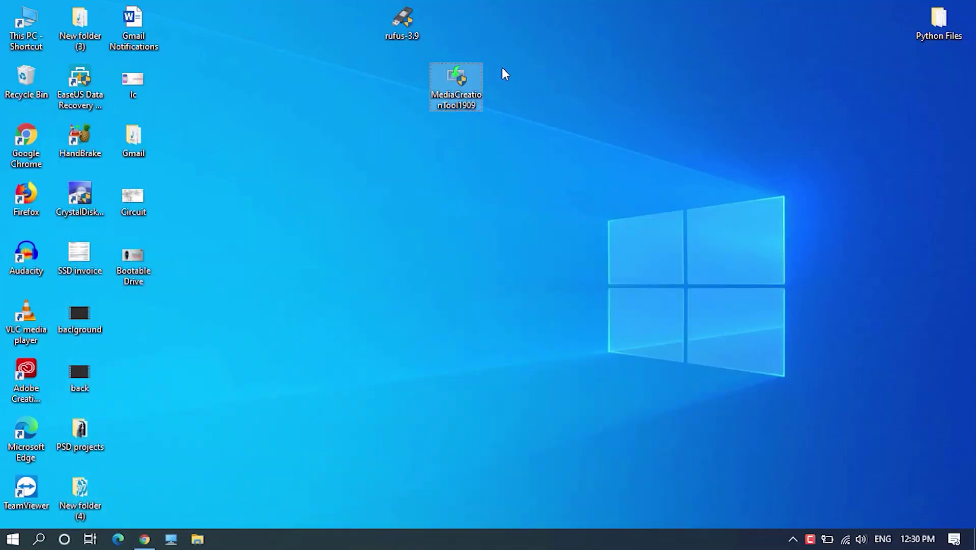
double_click(465, 95)
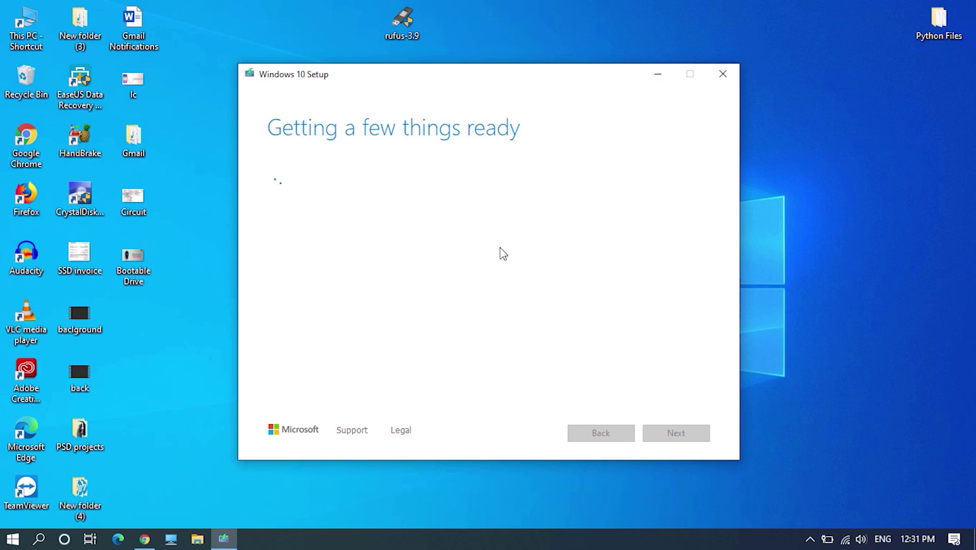
scroll(503, 253, down, 10)
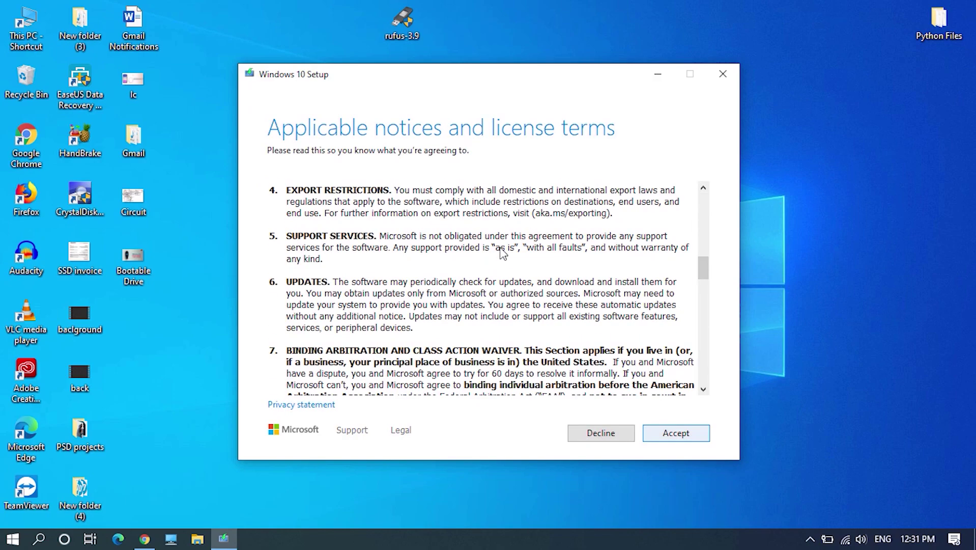
key(Return)
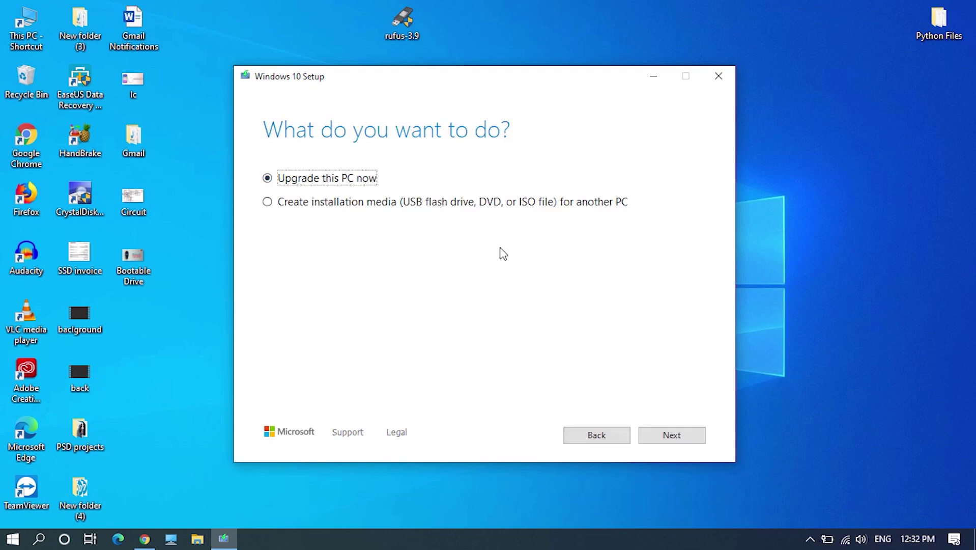
Create installation media for another PC with English (United States), Windows 10 and 64-bit (x64).
key(Down)
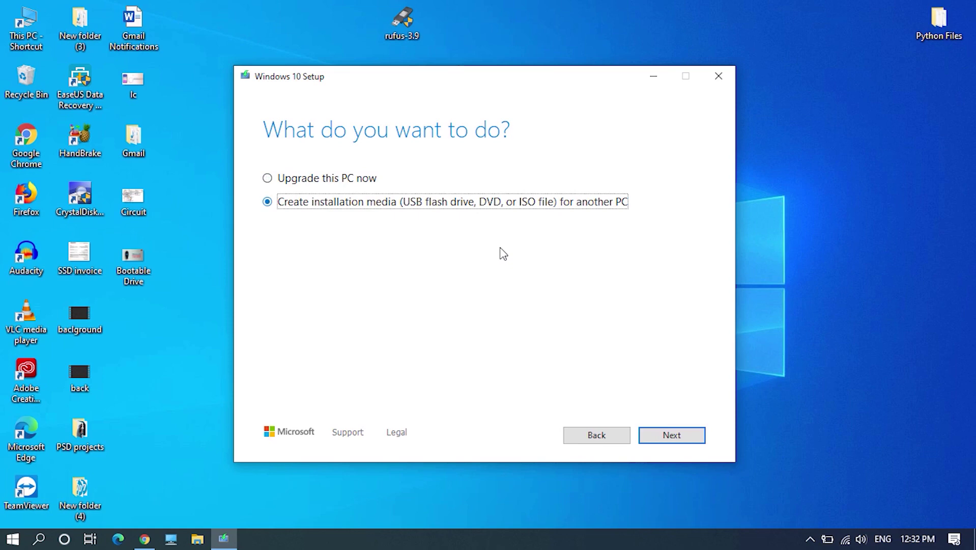
key(Return)
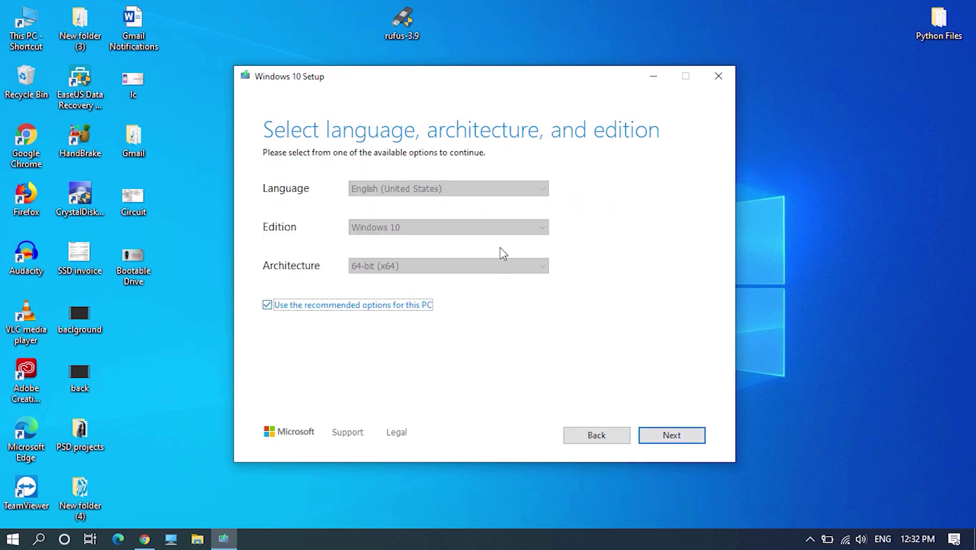
key(space)
key(Tab)
key(alt+Down)
key(Escape)
key(Tab)
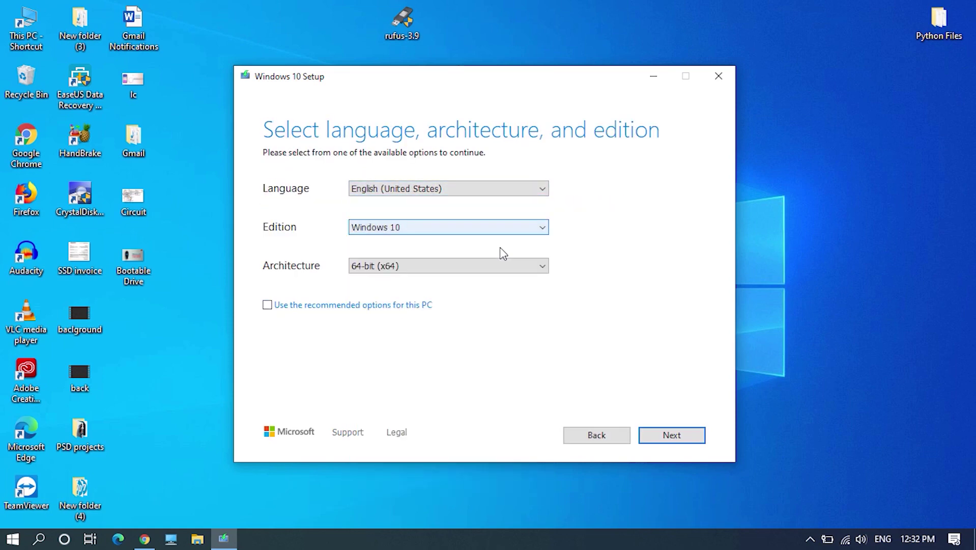
key(alt+Down)
key(Escape)
key(Tab)
key(alt+Down)
key(Down)
key(Up)
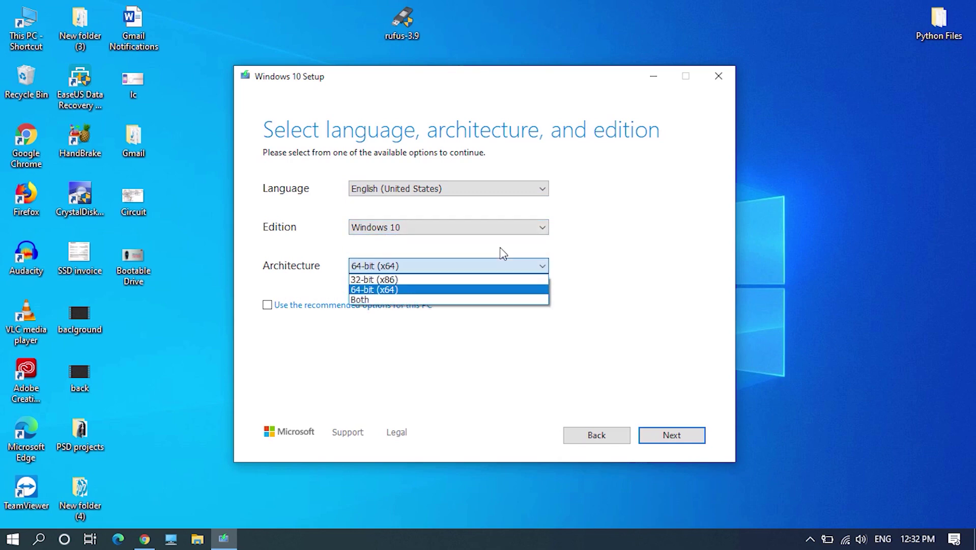
key(Up)
key(Down)
key(Return)
key(Return)
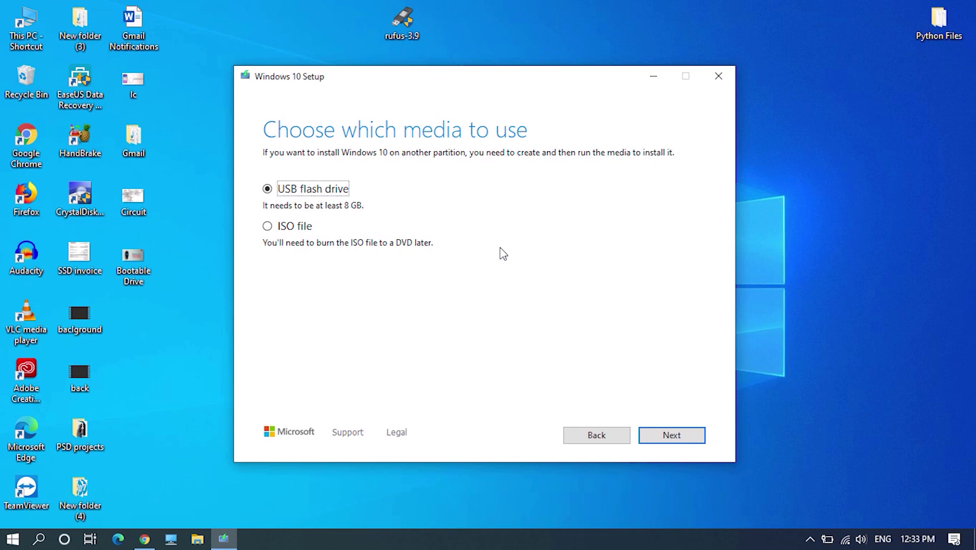
Choose ISO file as the media type and continue to the save location.
key(Down)
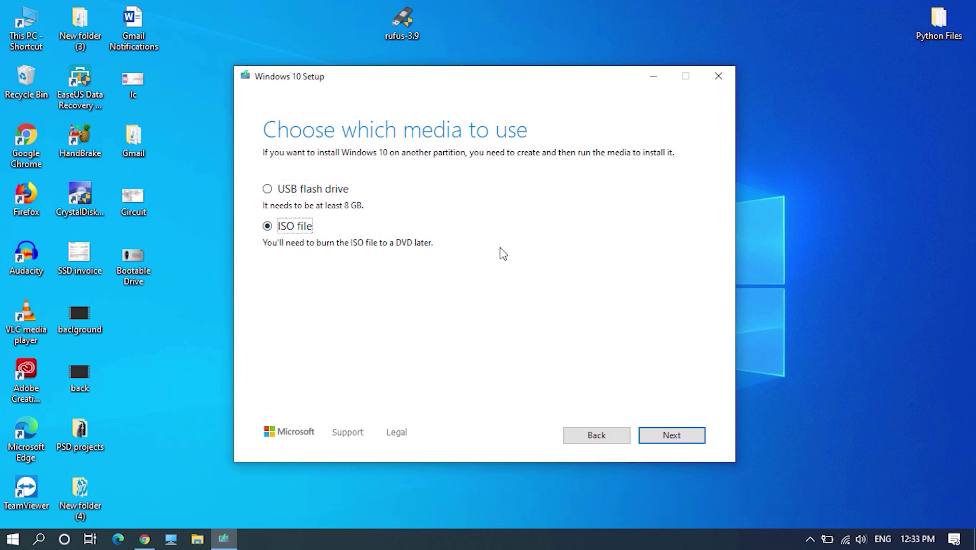
key(Tab)
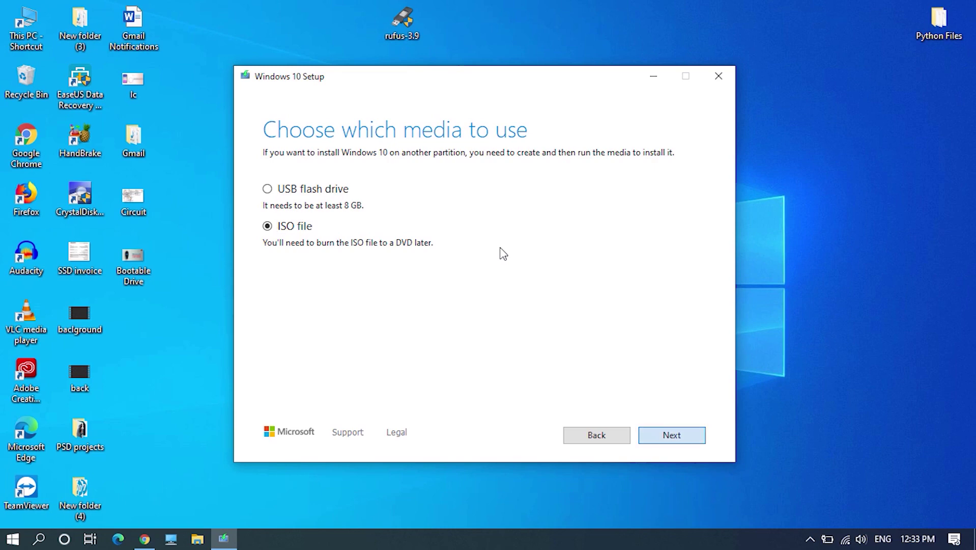
key(Return)
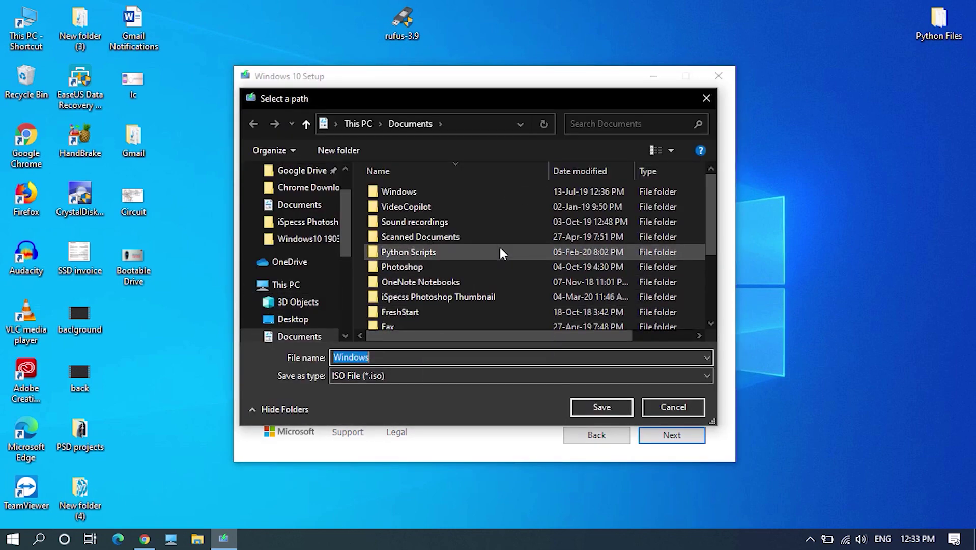
Save the ISO as 'Windows' on the Desktop, starting the Windows 10 download.
key(shift+Tab)
key(Up)
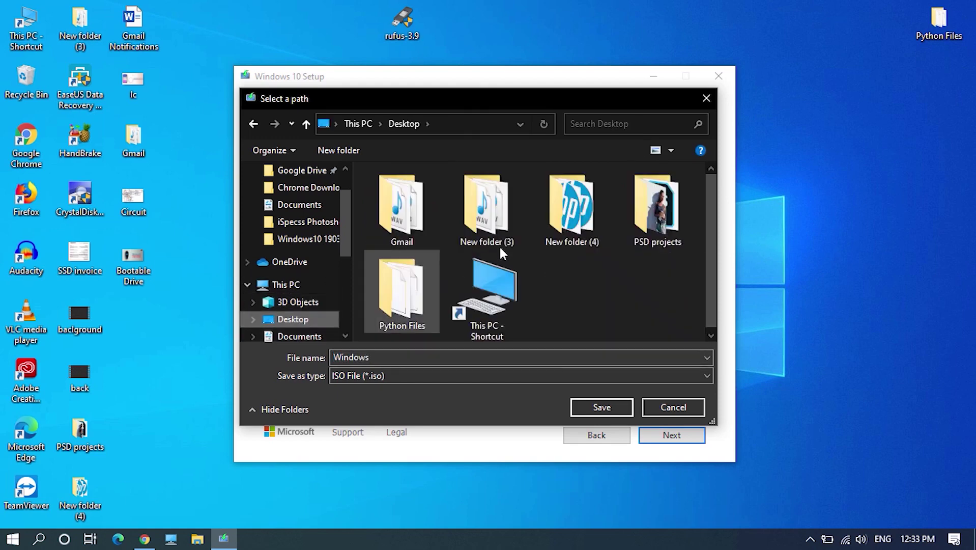
key(Tab)
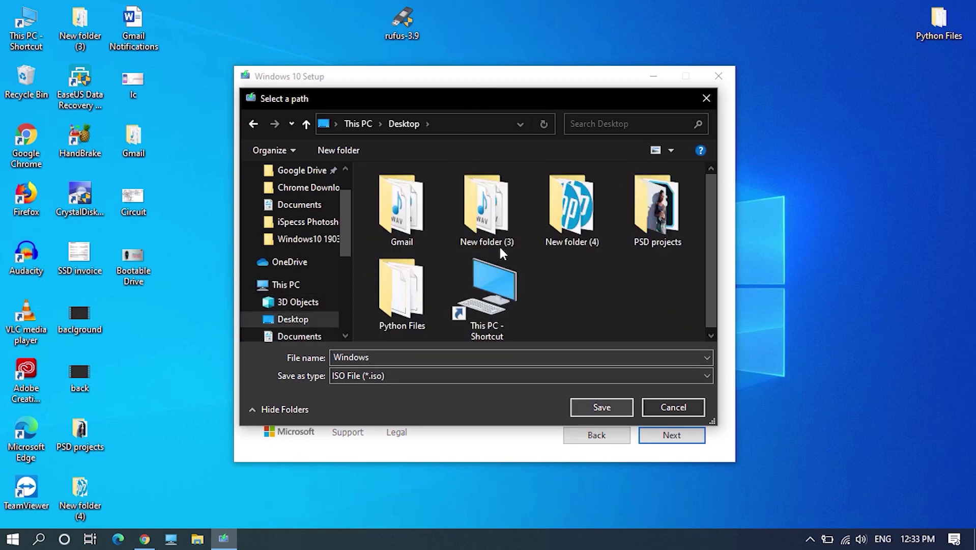
key(Return)
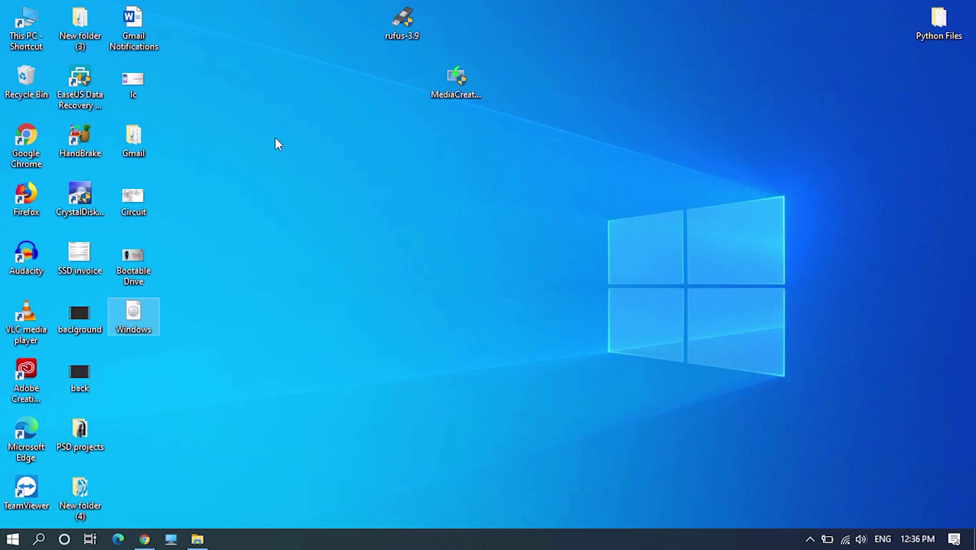
Refresh the desktop and drag the Windows disc image icon to the top middle.
click(276, 139)
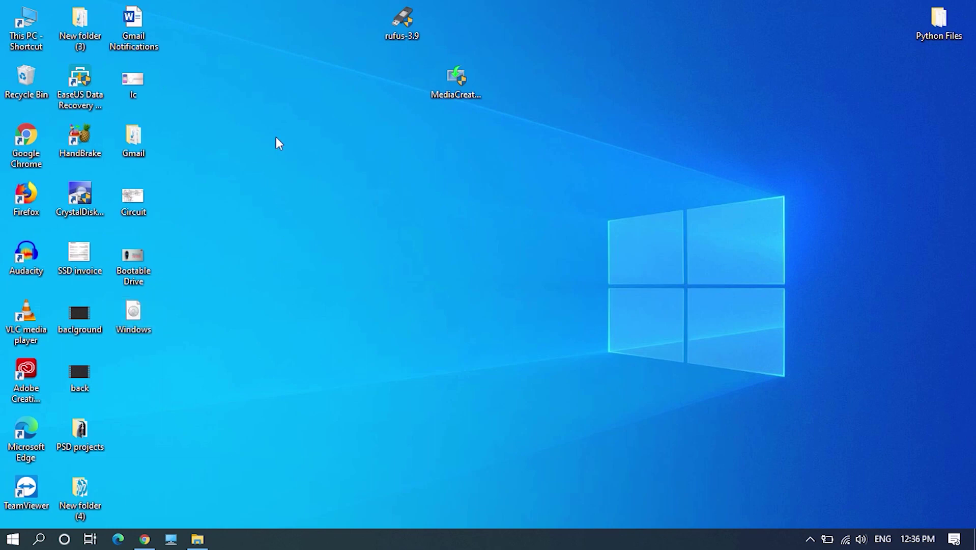
right_click(282, 137)
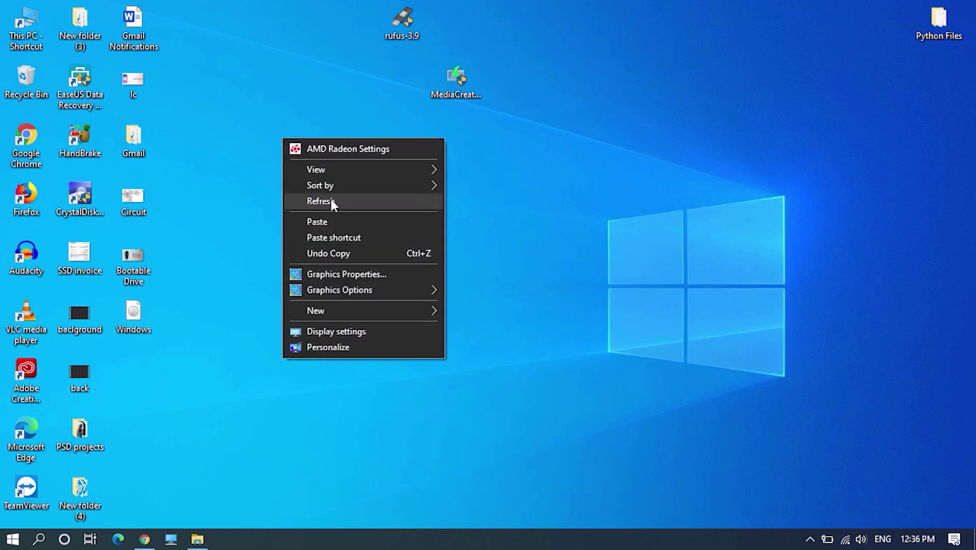
click(331, 200)
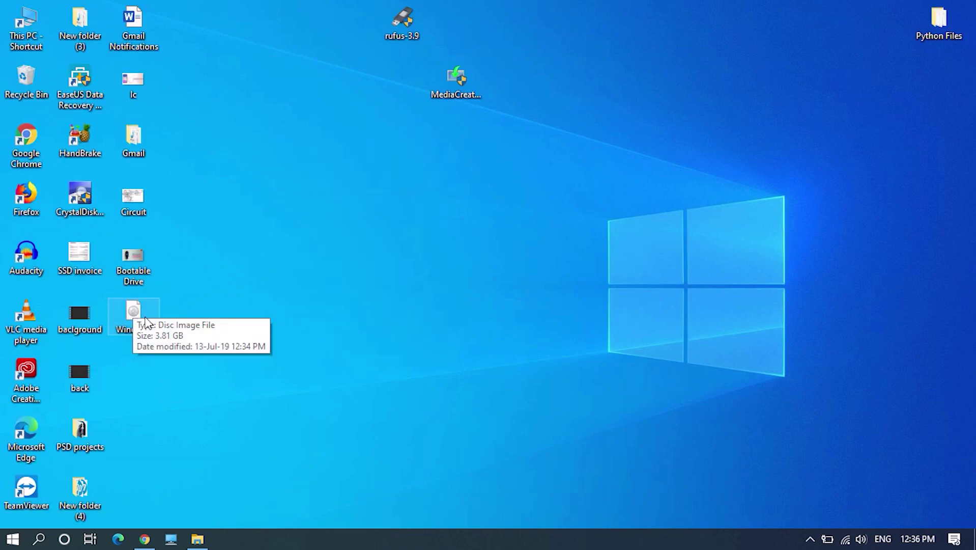
drag(145, 316, 289, 74)
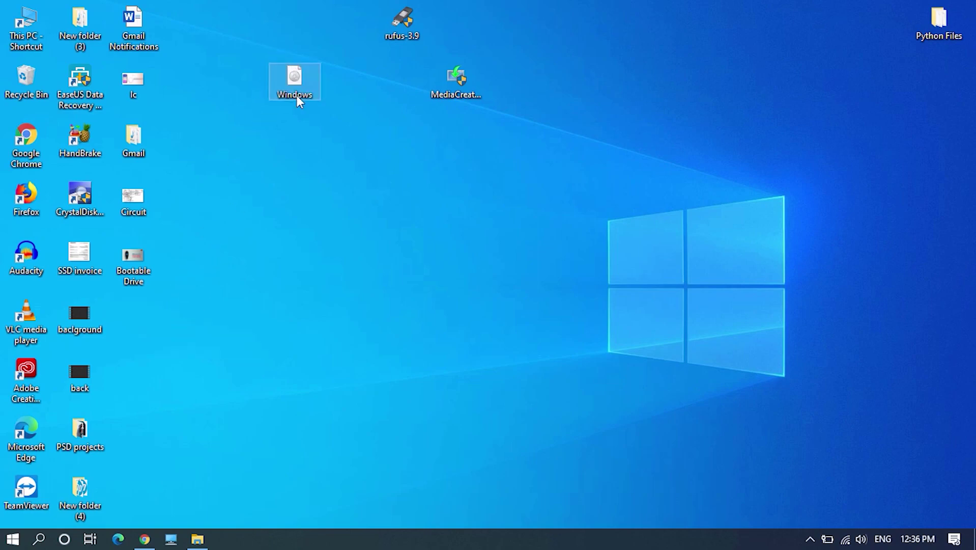
click(145, 539)
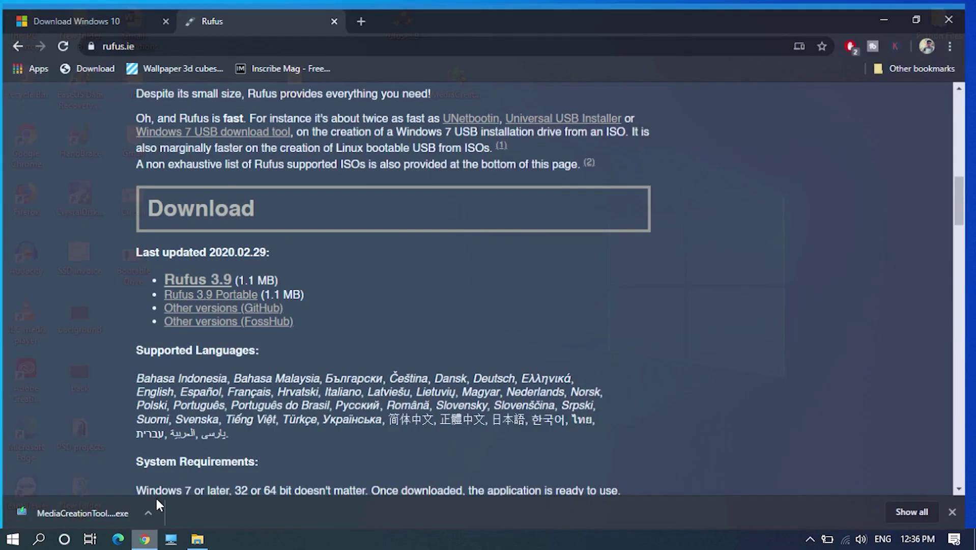
scroll(235, 262, up, 15)
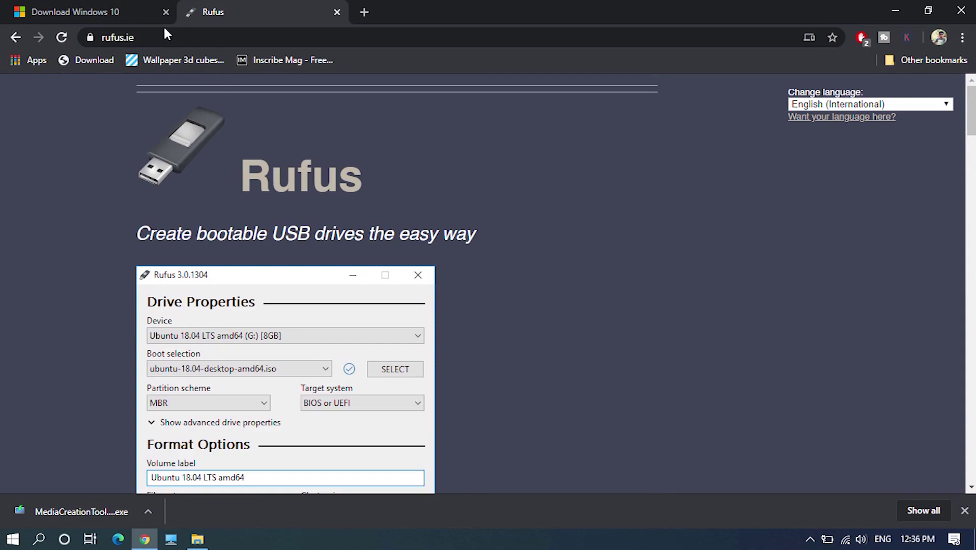
click(154, 36)
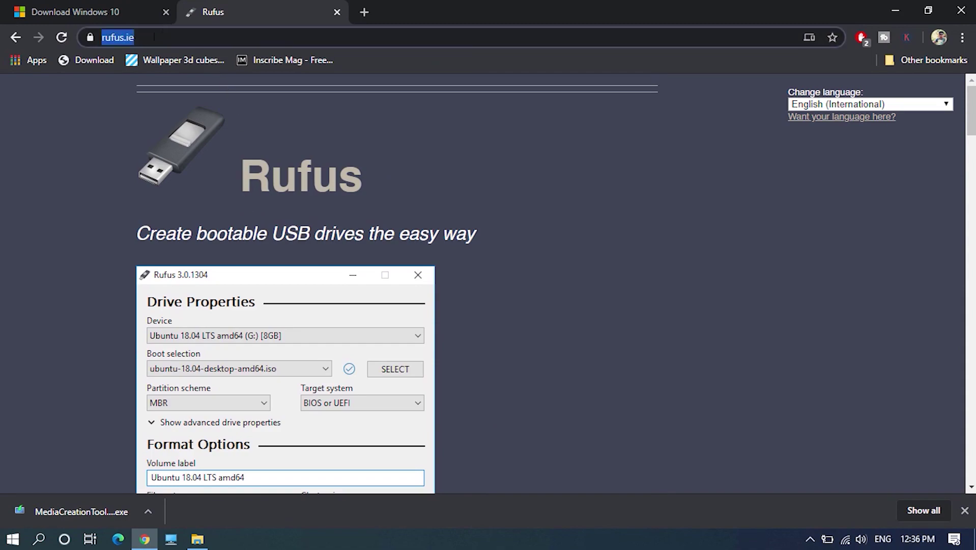
click(100, 356)
scroll(99, 354, down, 12)
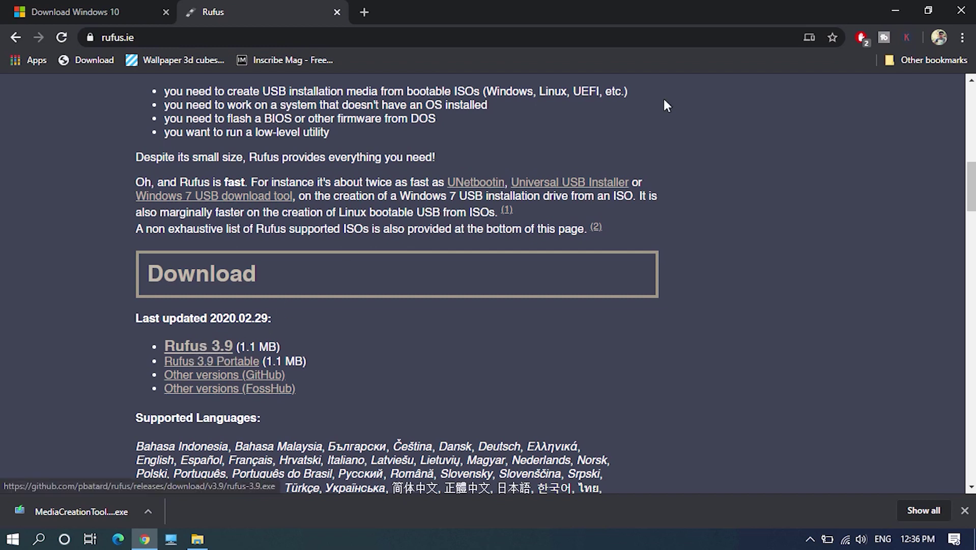
click(888, 17)
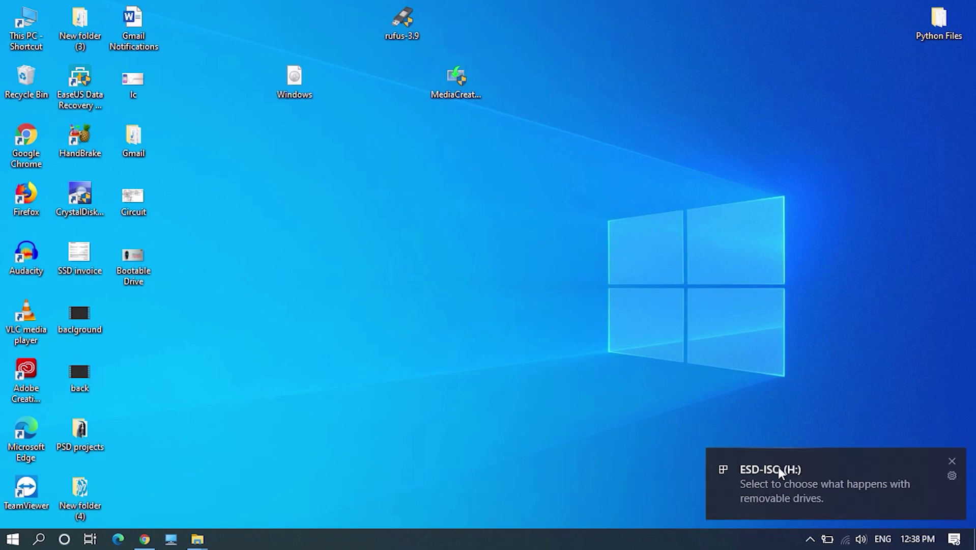
mouse_move(203, 534)
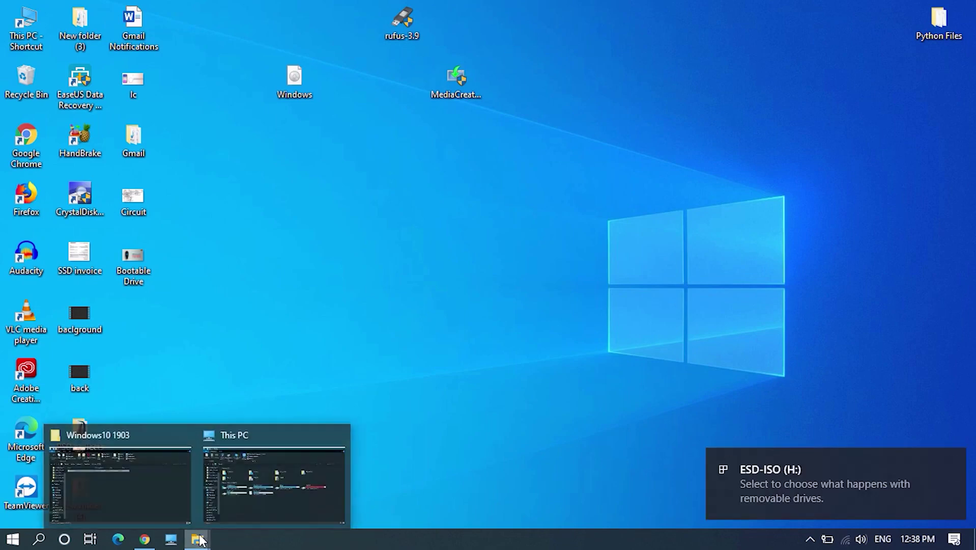
click(228, 507)
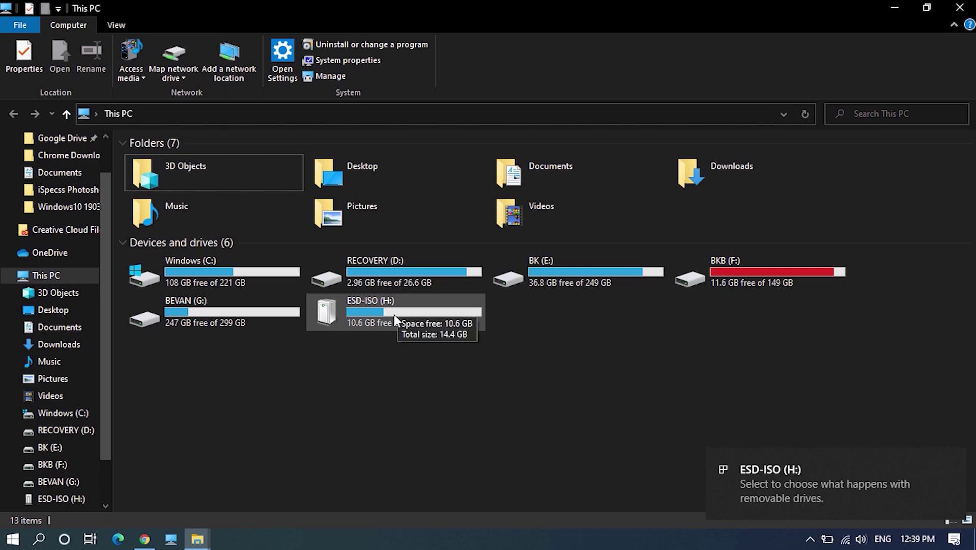
click(894, 8)
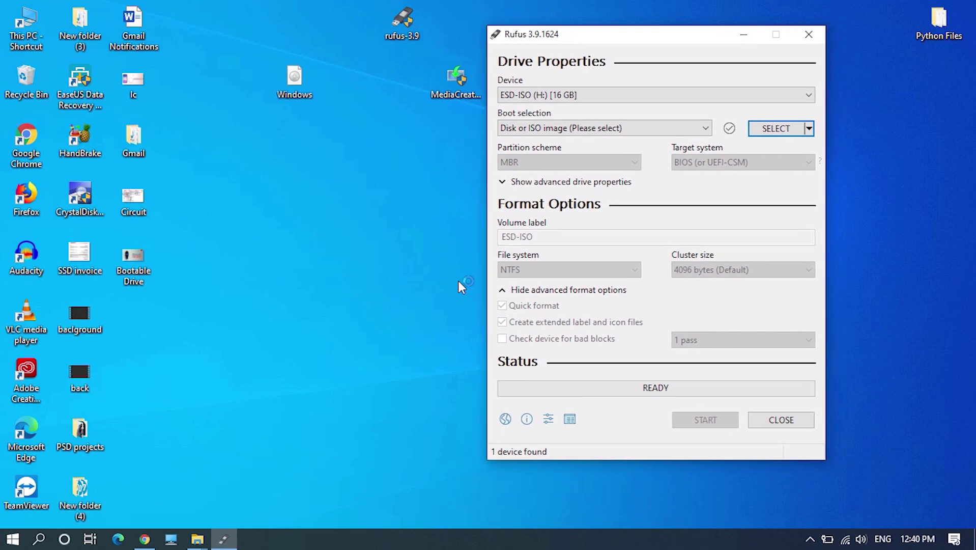
Confirm ESD-ISO (H:) 16 GB as the Rufus target device and move to the image selection.
key(alt+Down)
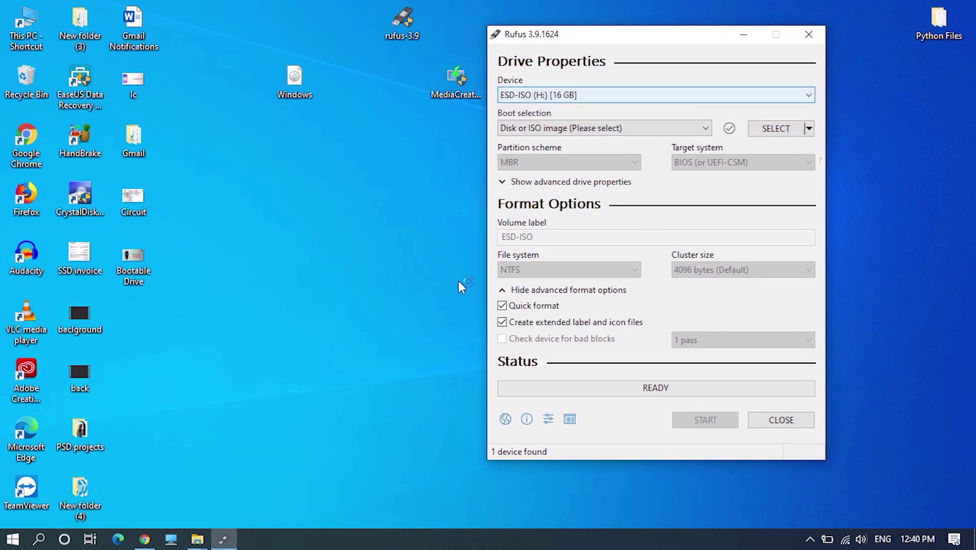
key(Tab)
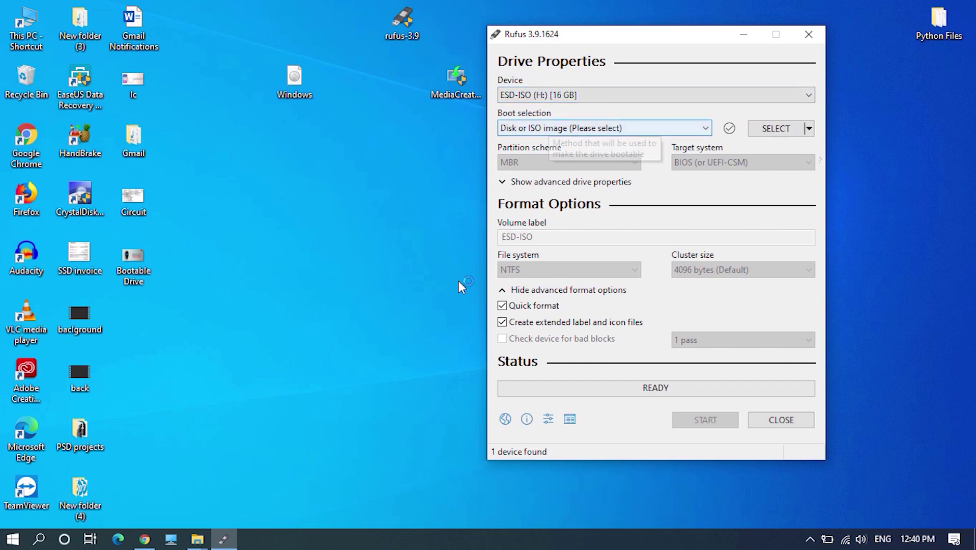
key(Tab)
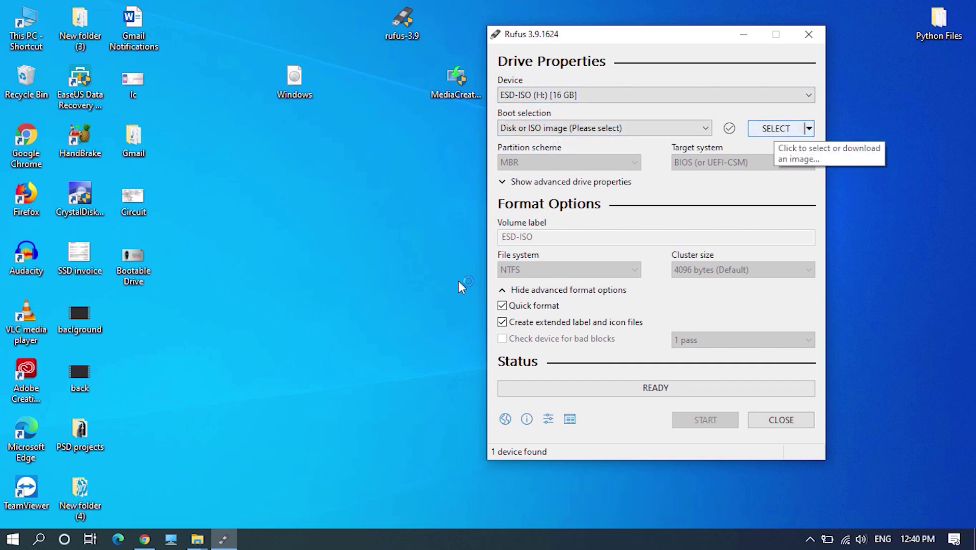
Load Windows.iso from the Desktop as Rufus's boot image.
key(Return)
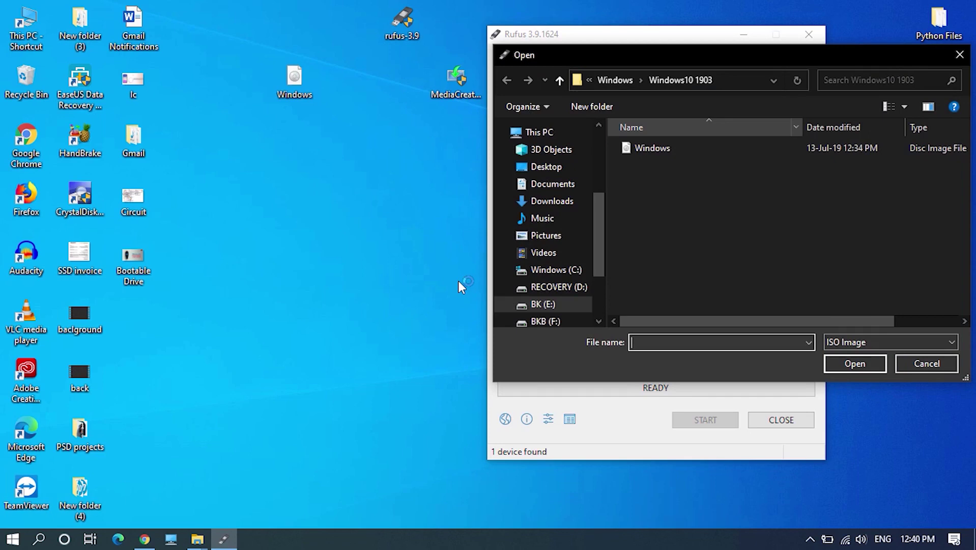
key(Tab)
key(Tab)
key(Tab)
key(Down)
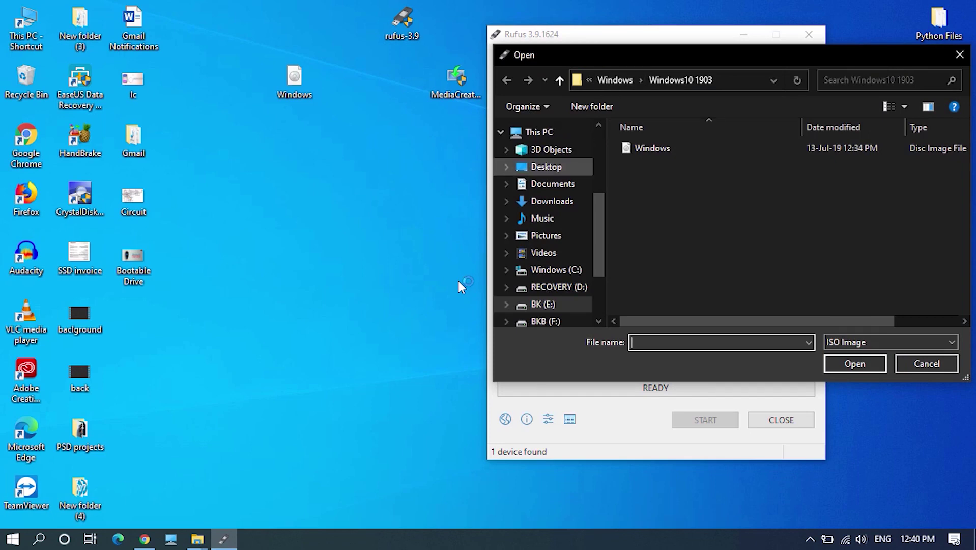
key(Tab)
key(w)
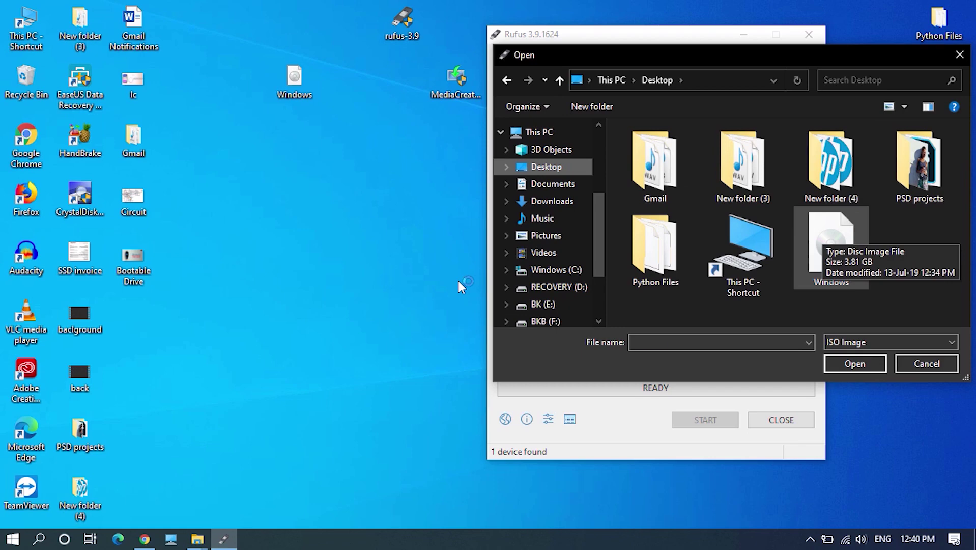
key(Tab)
key(Return)
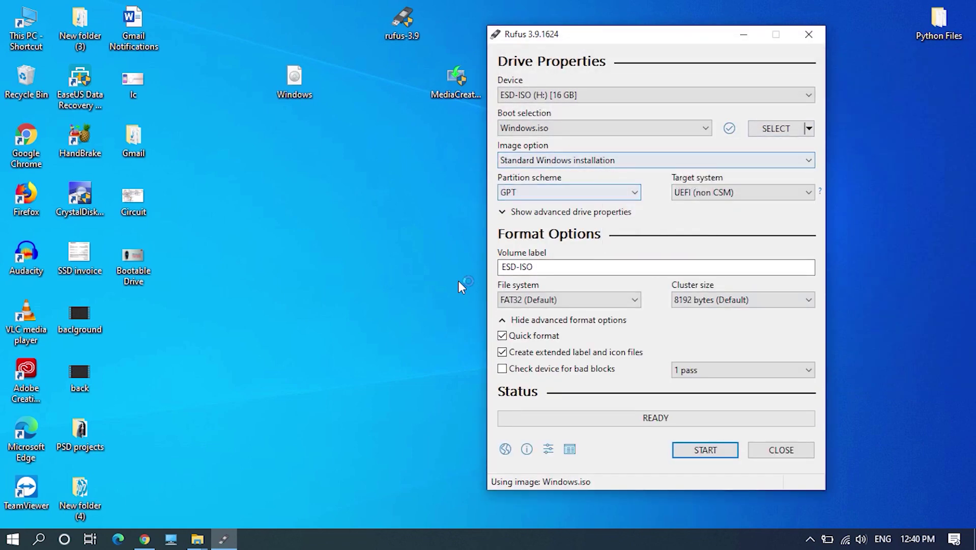
Keep Standard Windows installation and set the partition scheme to MBR.
key(Tab)
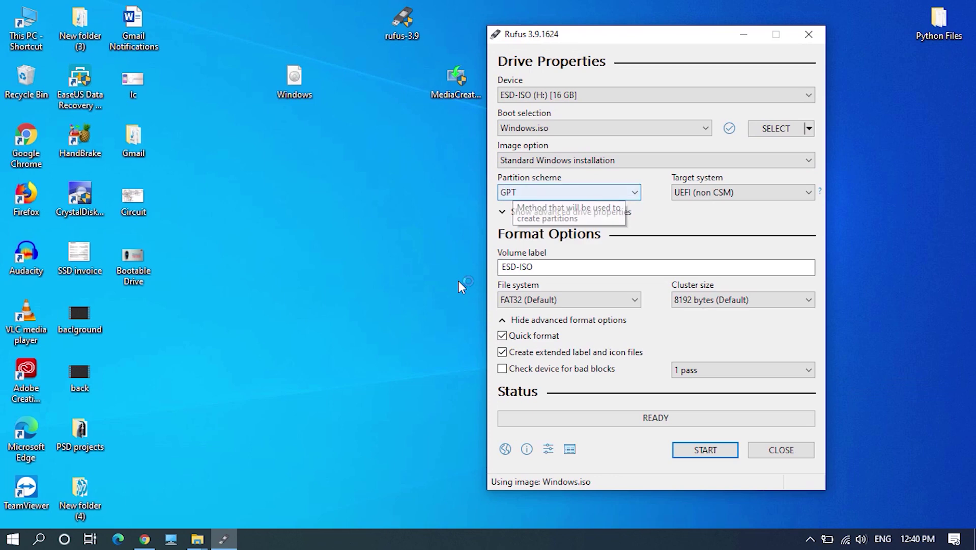
key(shift+Tab)
key(alt+Down)
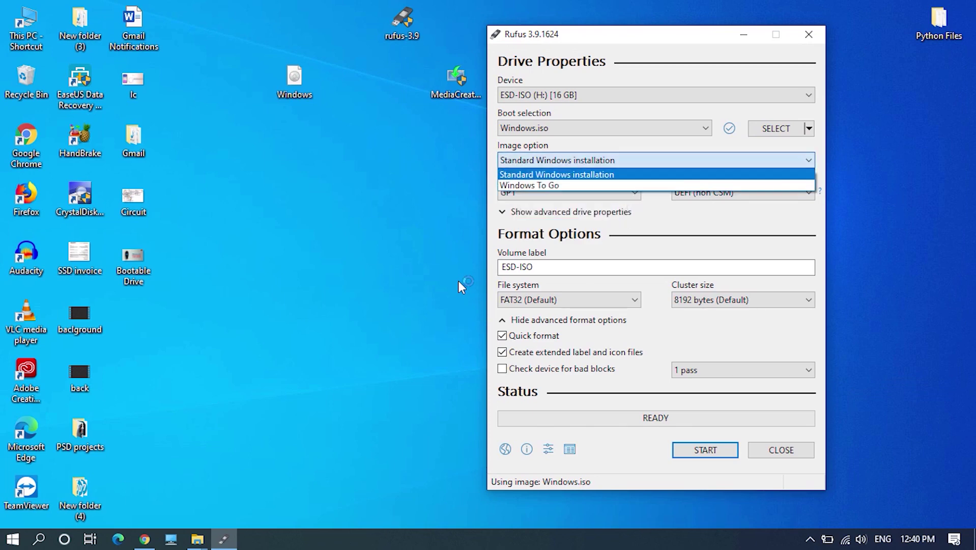
key(Escape)
key(Tab)
key(alt+Down)
key(Up)
key(Return)
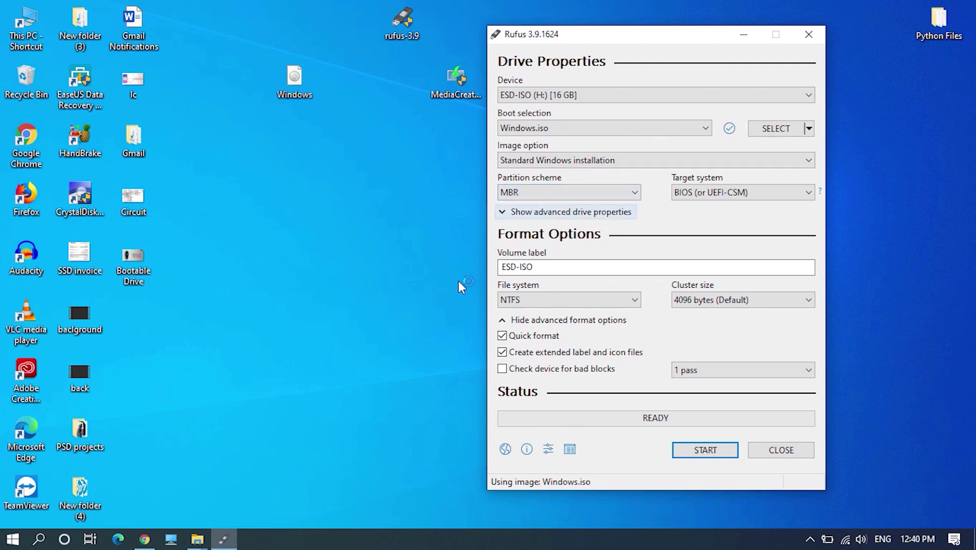
Label the volume 'Windows Bootable Drive' and start writing.
key(BackSpace)
key(BackSpace)
key(BackSpace)
key(BackSpace)
key(BackSpace)
key(BackSpace)
key(BackSpace)
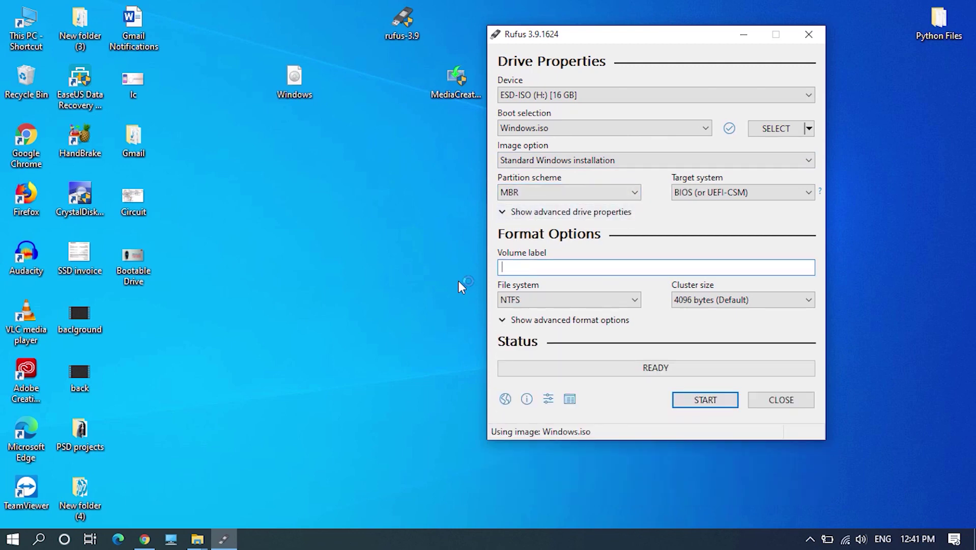
text(Windows Bootable Drive)
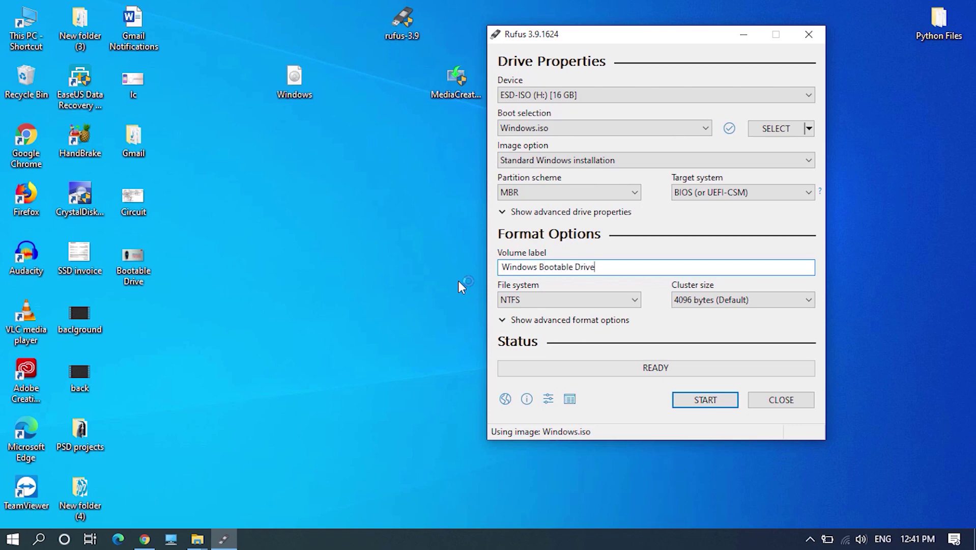
key(Return)
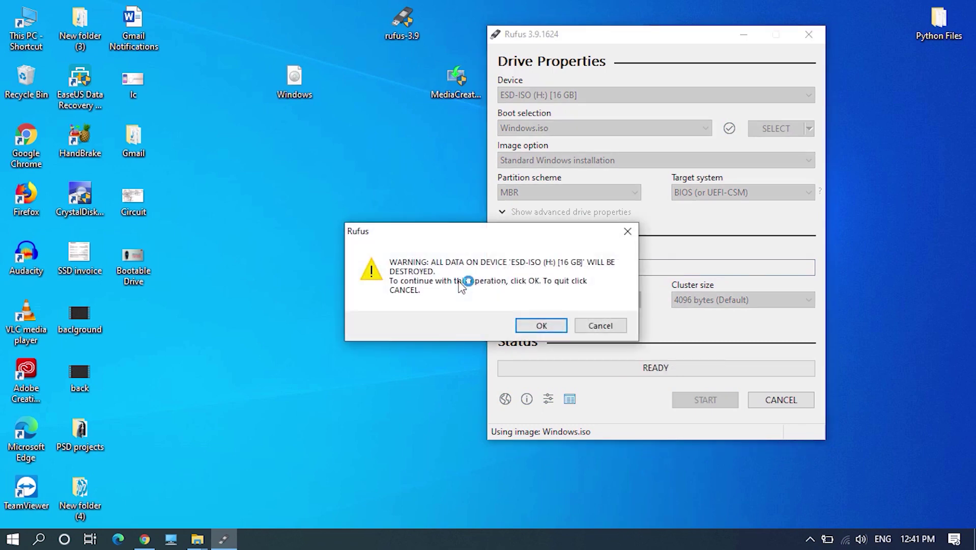
Accept the data-destruction warning, let the write finish, then close Rufus.
key(Return)
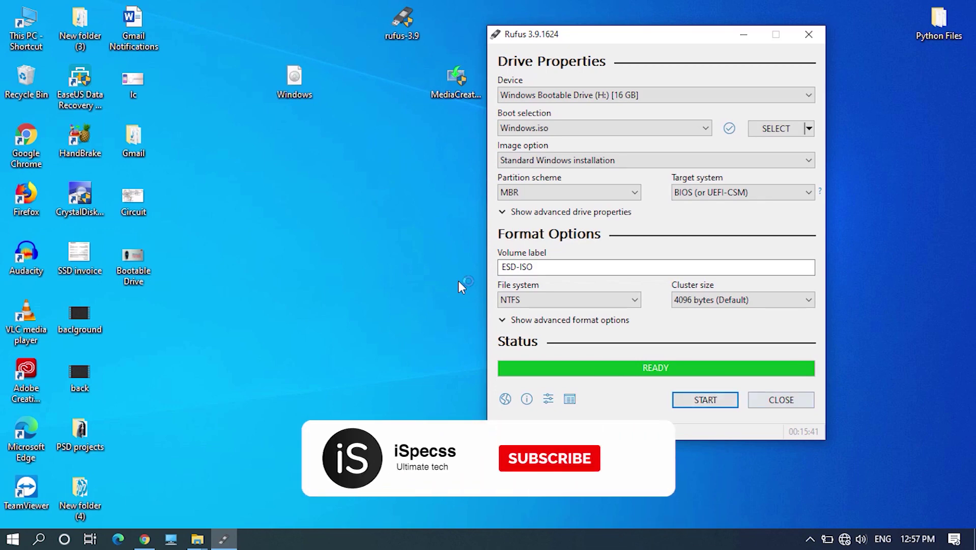
key(alt+F4)
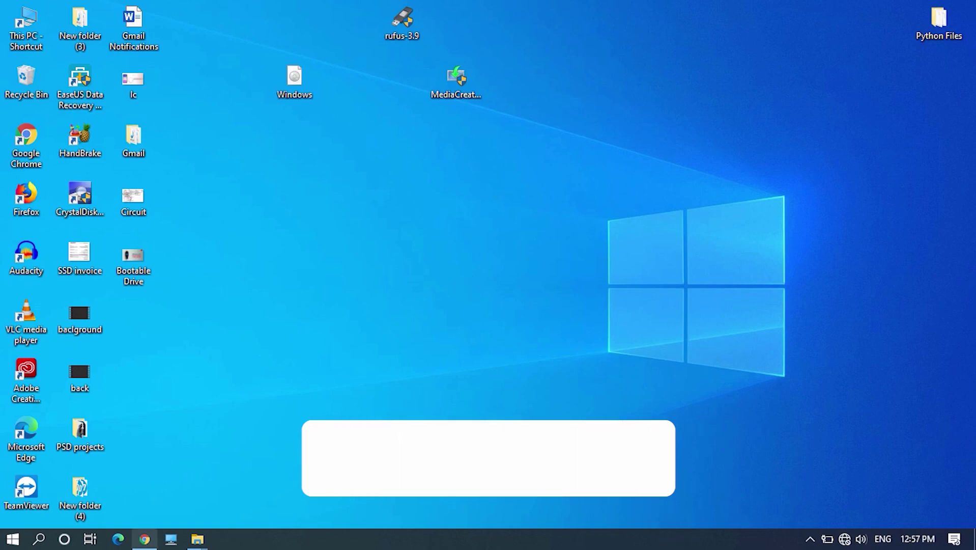
Show This PC in File Explorer and bring up the actions menu for Windows Bootable Drive (H:).
key(super+e)
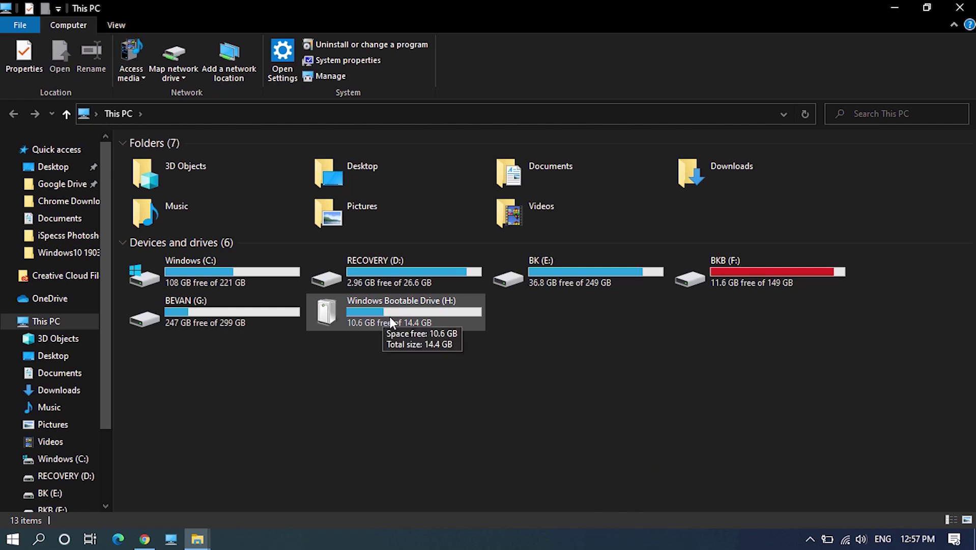
click(390, 318)
right_click(390, 315)
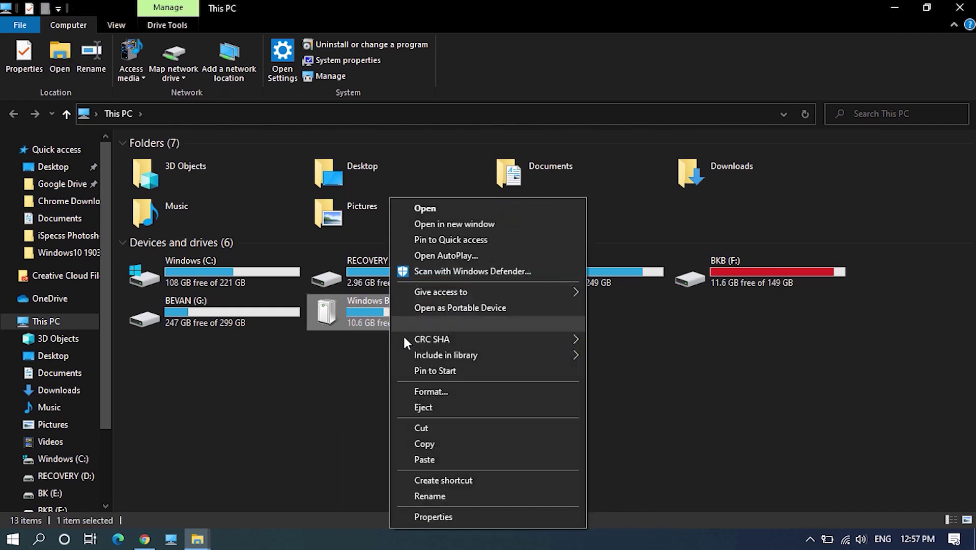